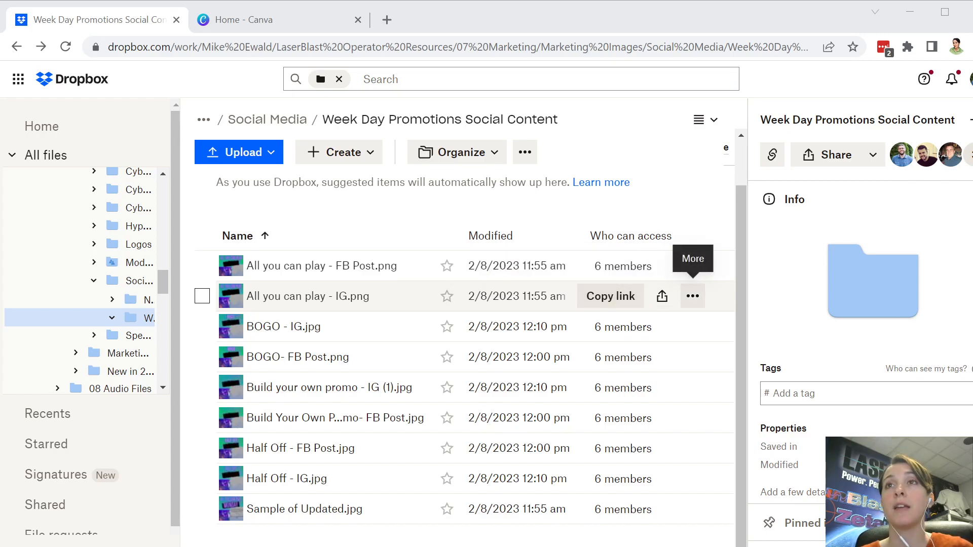
Step: Download All you can play - IG.png from Dropbox, then return to the Canva home page
click(692, 296)
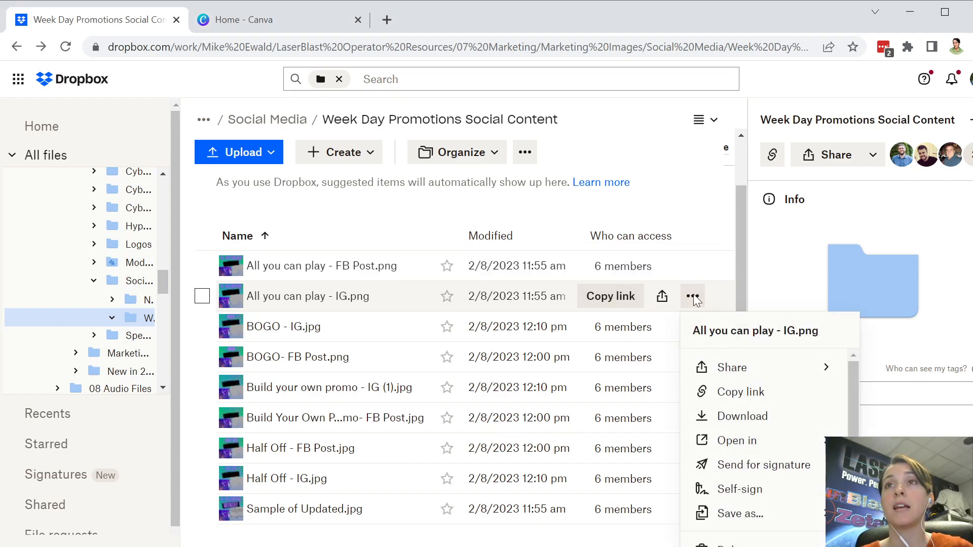
click(744, 423)
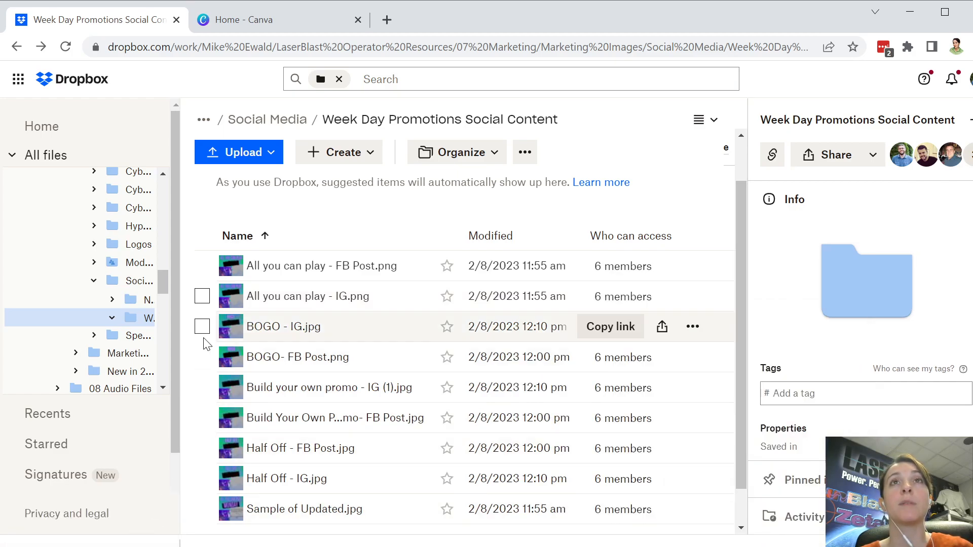
click(282, 22)
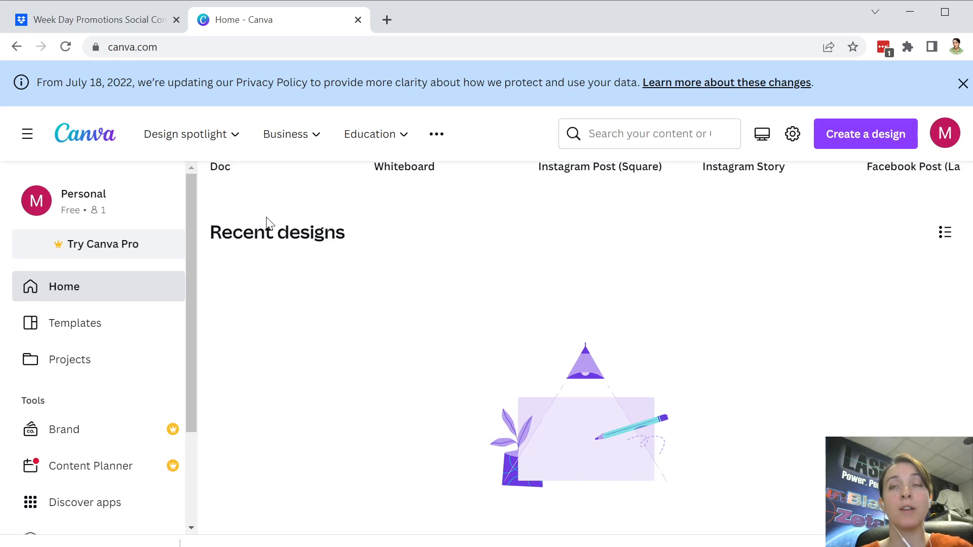
Step: Create a new Instagram Post (Square) design
click(842, 142)
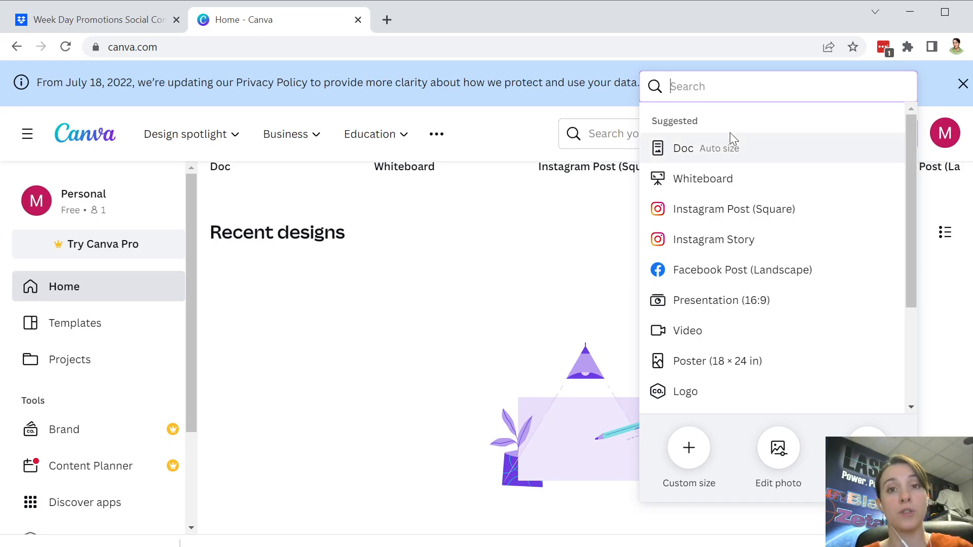
click(728, 214)
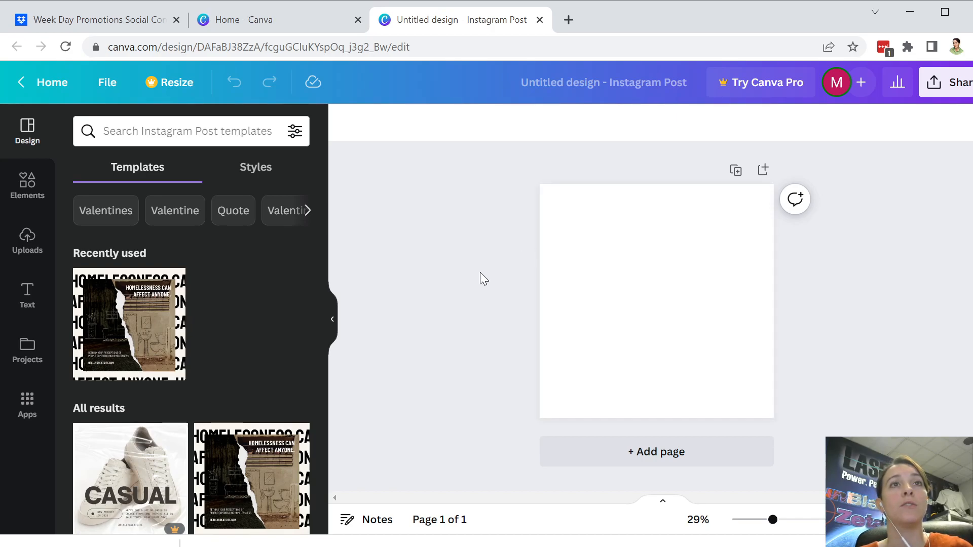
Step: Upload the All you can play IG image and drag it so it fills the post page
click(29, 254)
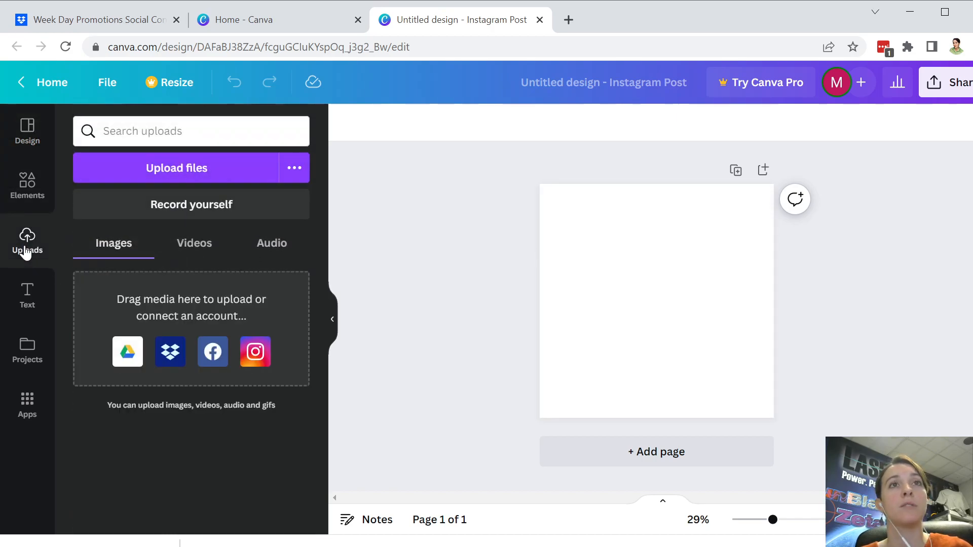
click(120, 185)
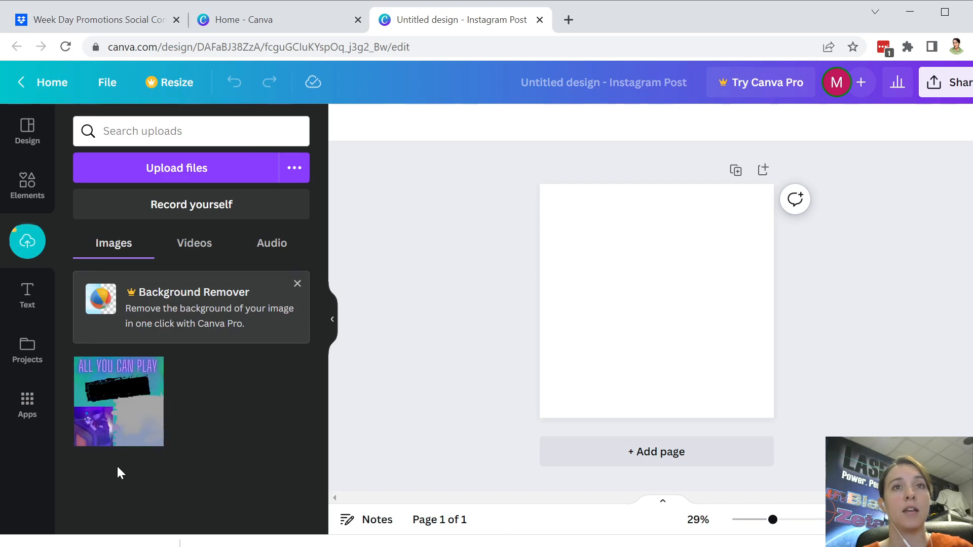
drag(105, 409, 564, 313)
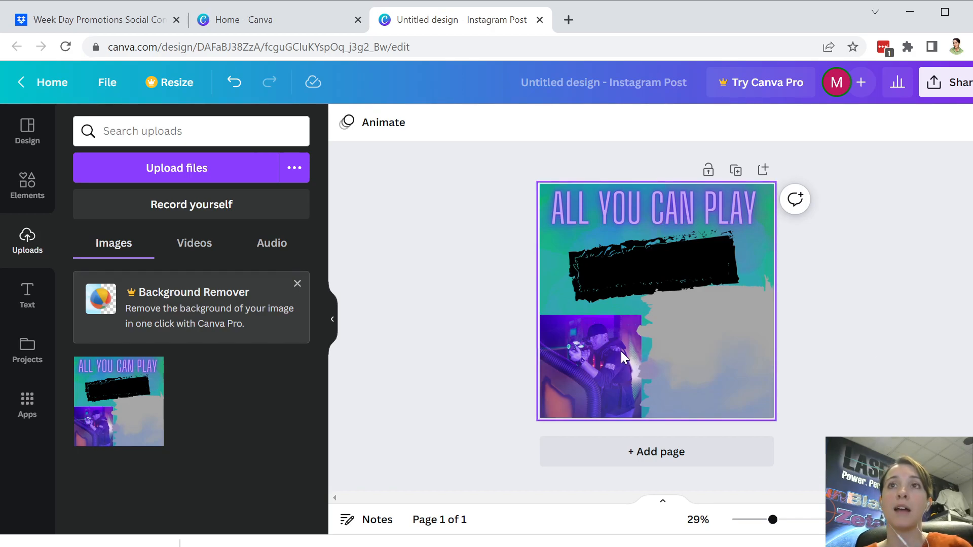
Step: Add the pink neon GLOW font combination from the Text panel to the post
click(21, 310)
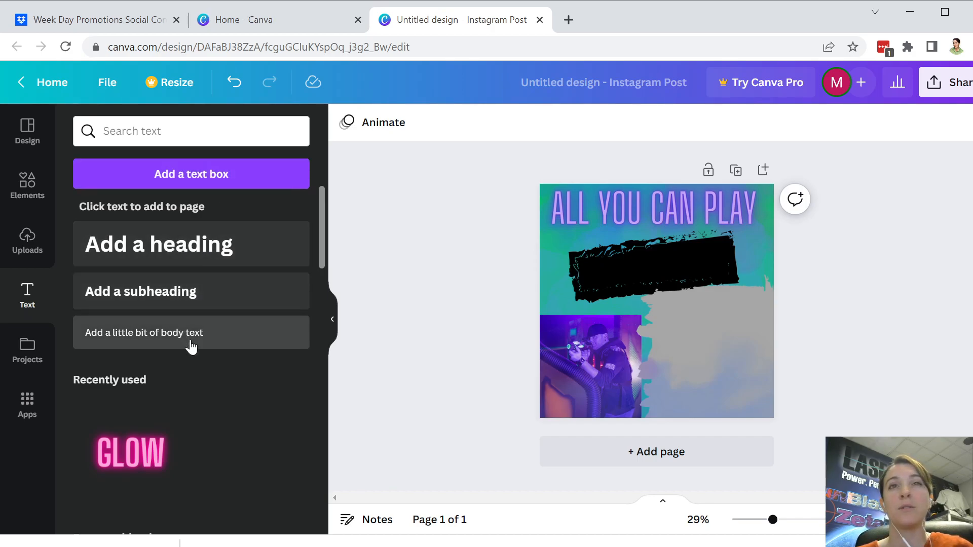
scroll(279, 381, down, 3)
scroll(279, 377, down, 15)
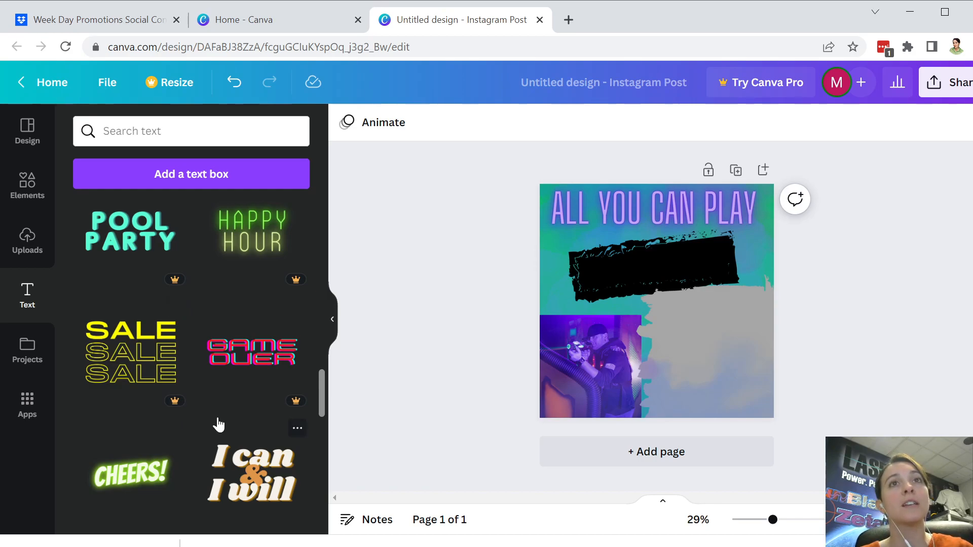
scroll(218, 424, up, 10)
scroll(219, 425, up, 10)
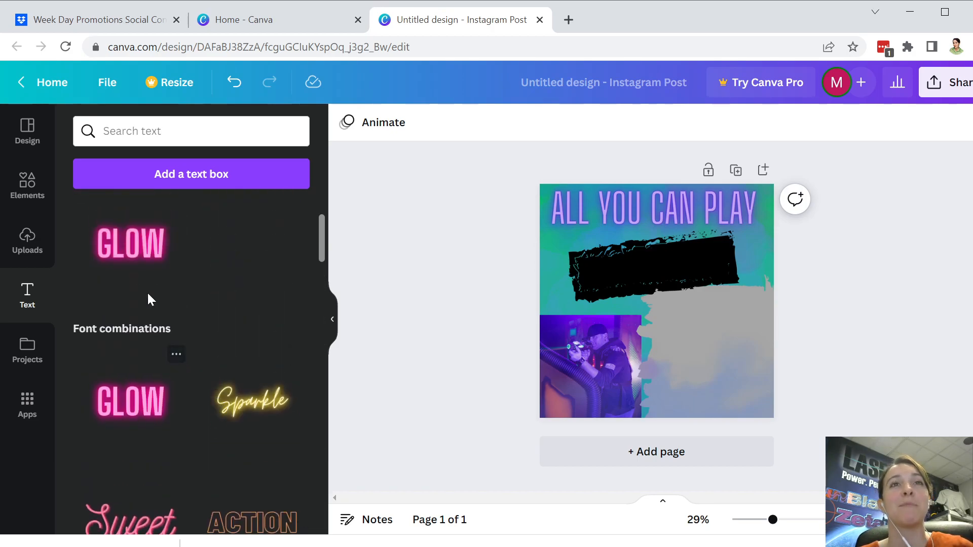
click(137, 235)
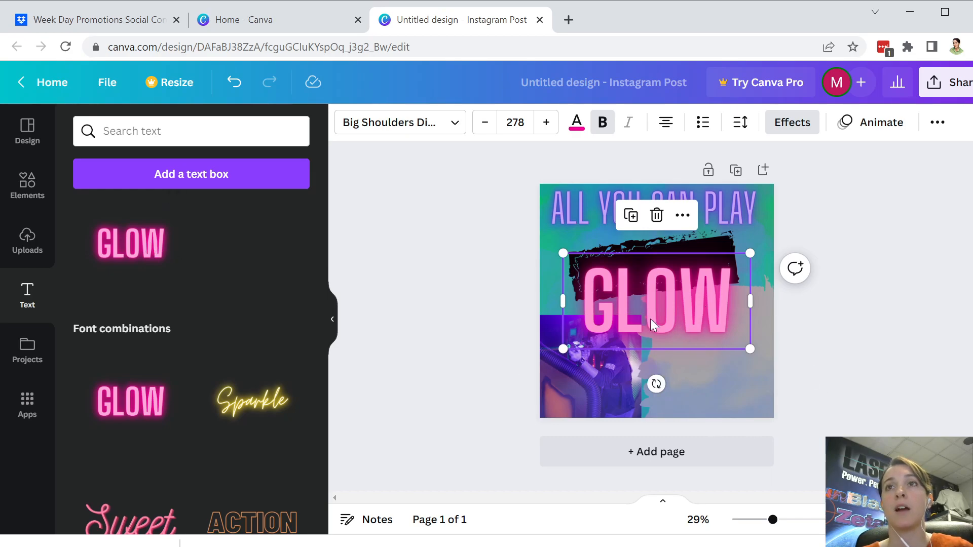
Step: Replace the GLOW text with TUESDAY at font size 200
click(730, 307)
key(BackSpace)
key(BackSpace)
key(BackSpace)
key(BackSpace)
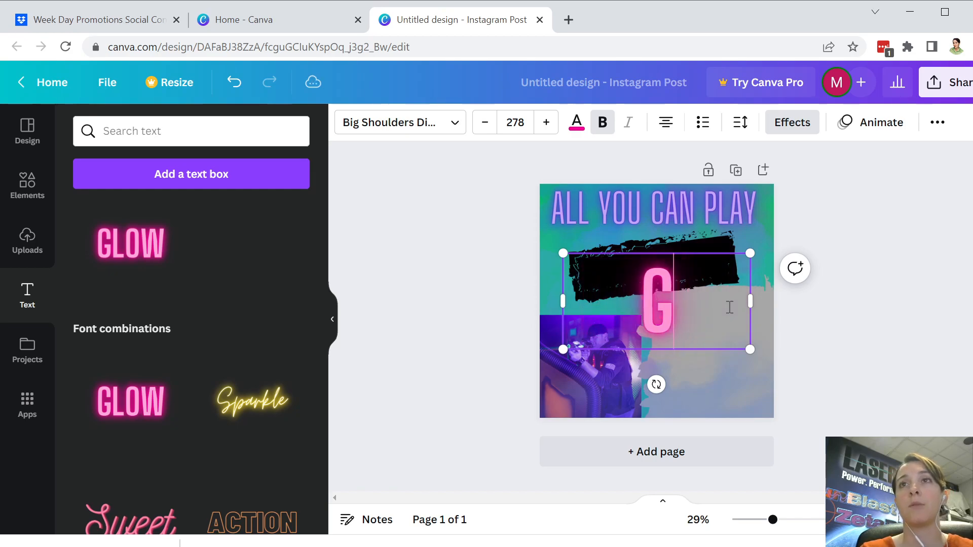
text(TUESDAY)
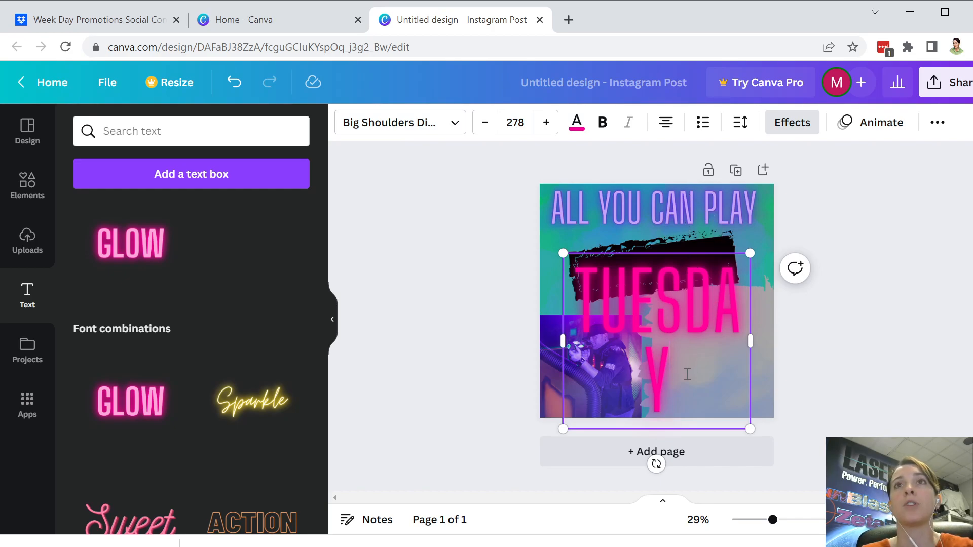
click(524, 122)
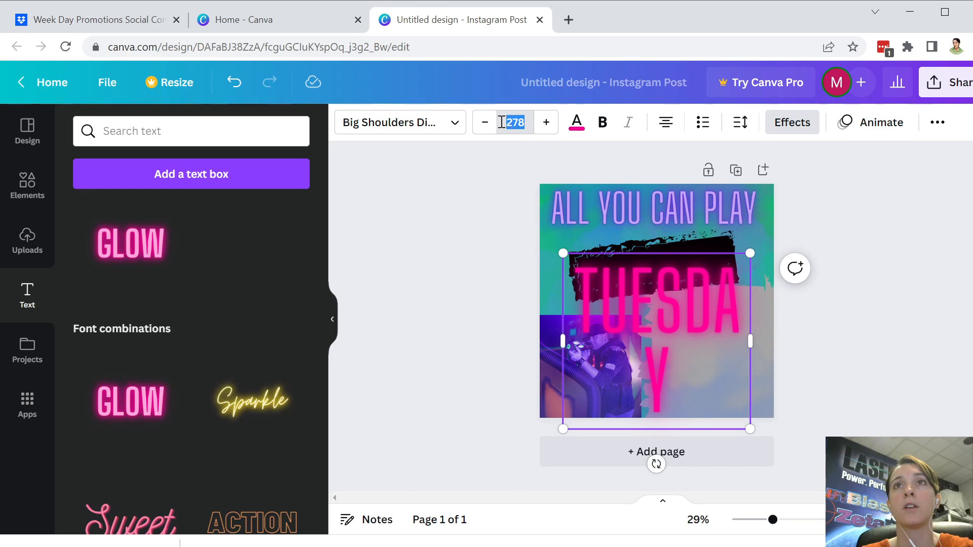
text(200)
key(Return)
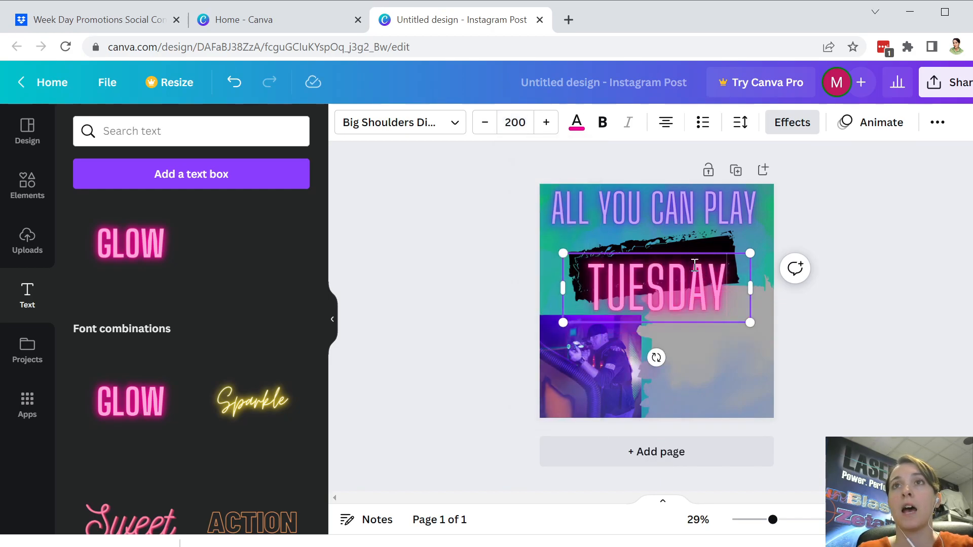
Step: Colour the TUESDAY text purple and deselect it
drag(731, 282, 588, 285)
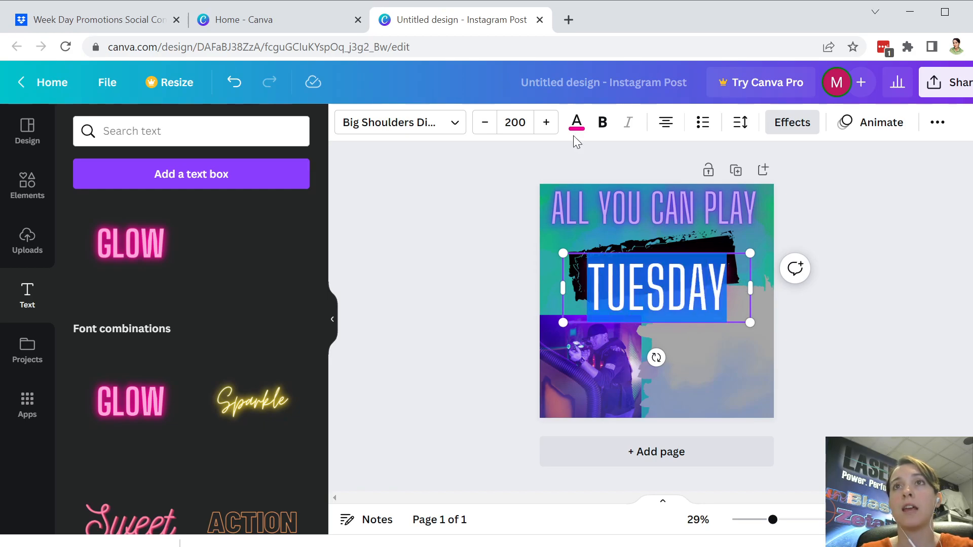
click(580, 123)
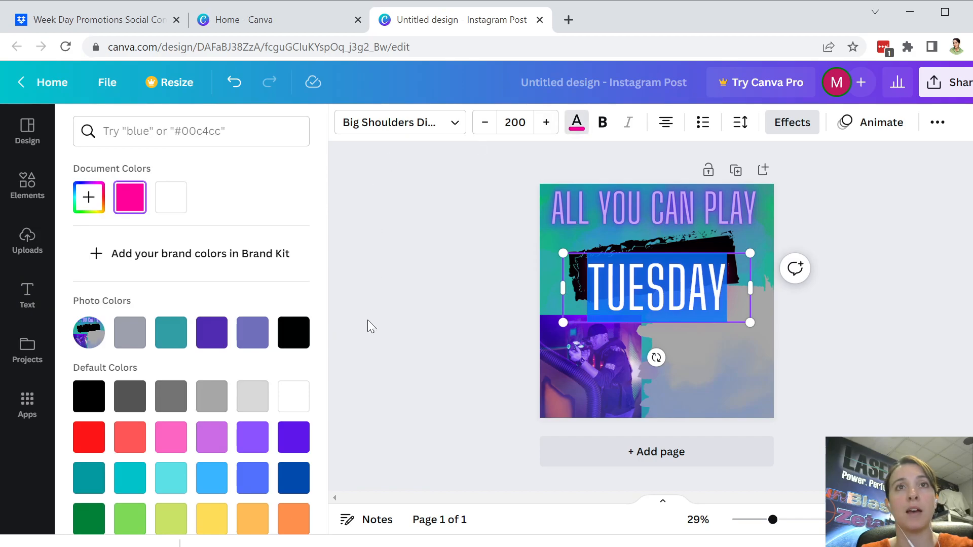
click(223, 345)
key(Escape)
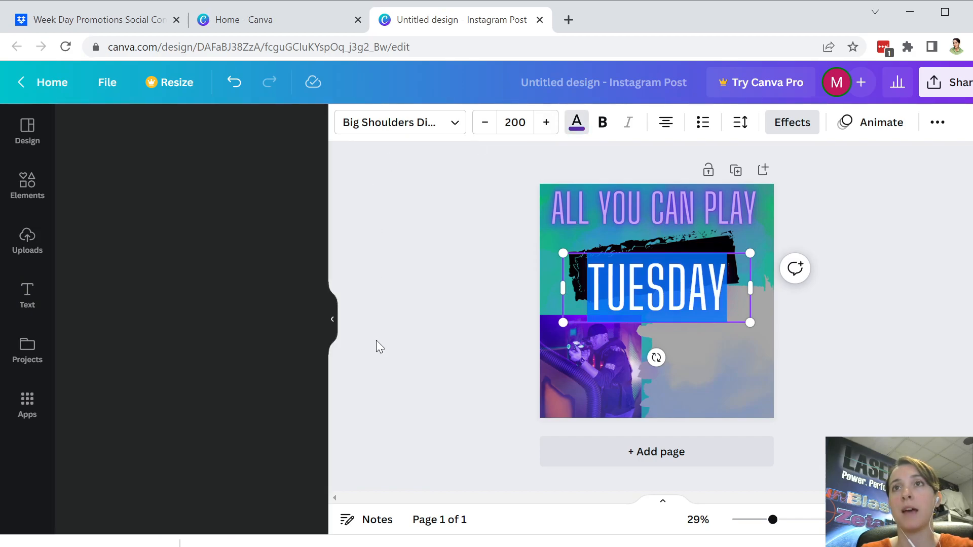
click(872, 359)
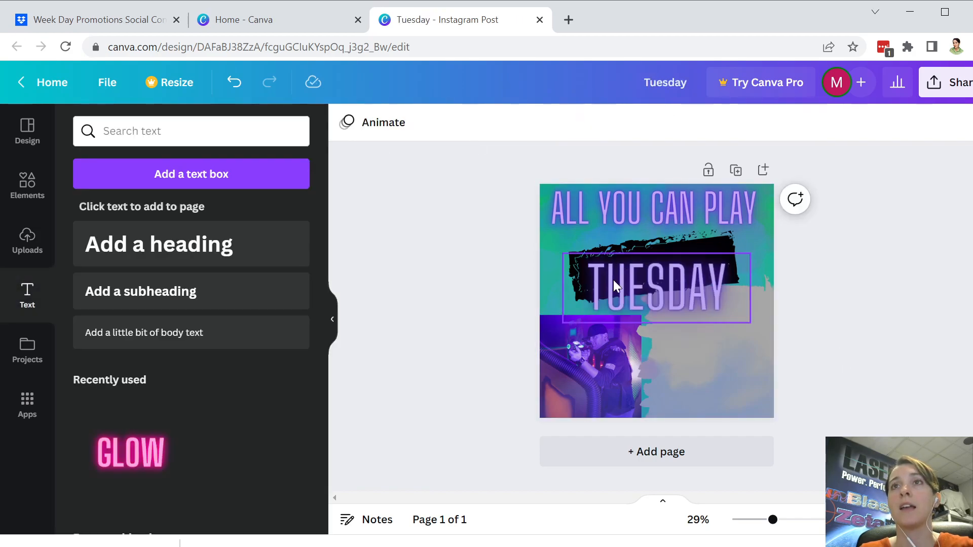
Step: Move TUESDAY onto the black brush stroke and rotate it about -6°
mouse_move(658, 289)
mouse_down()
mouse_move(656, 262)
mouse_move(667, 290)
mouse_up()
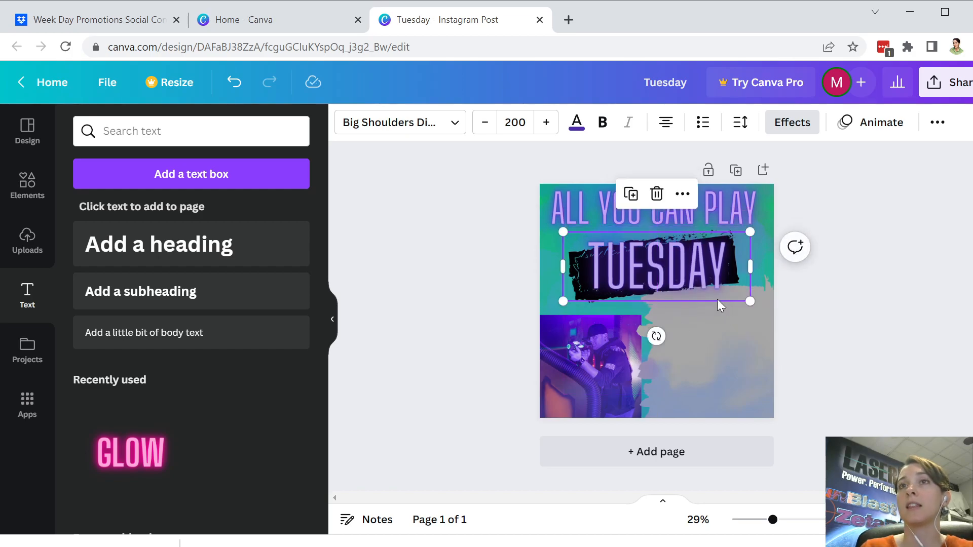
drag(655, 337, 662, 335)
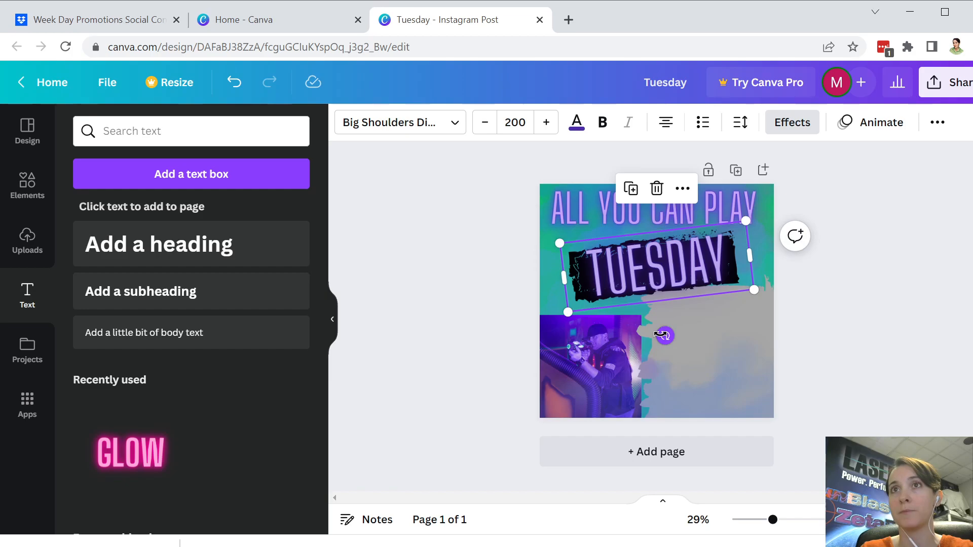
click(886, 338)
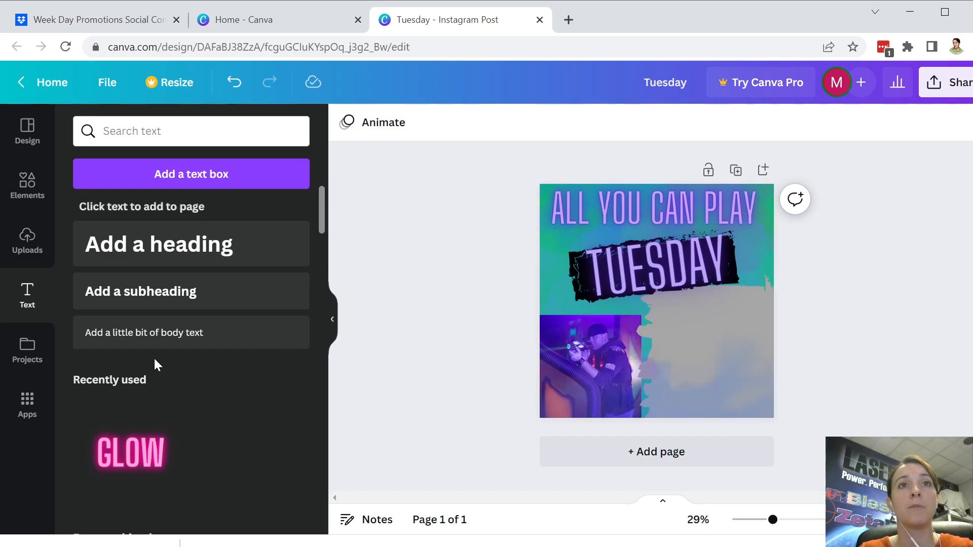
Step: Add a body text line 'All You Can Play Unlimited Laser Tag' on the grey area beside the photo
click(100, 339)
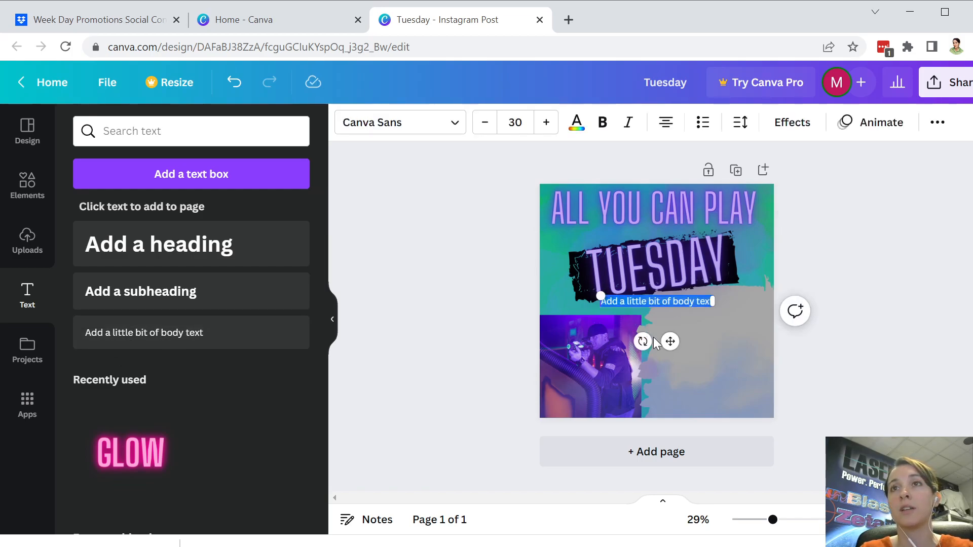
drag(669, 342, 725, 369)
text(All You)
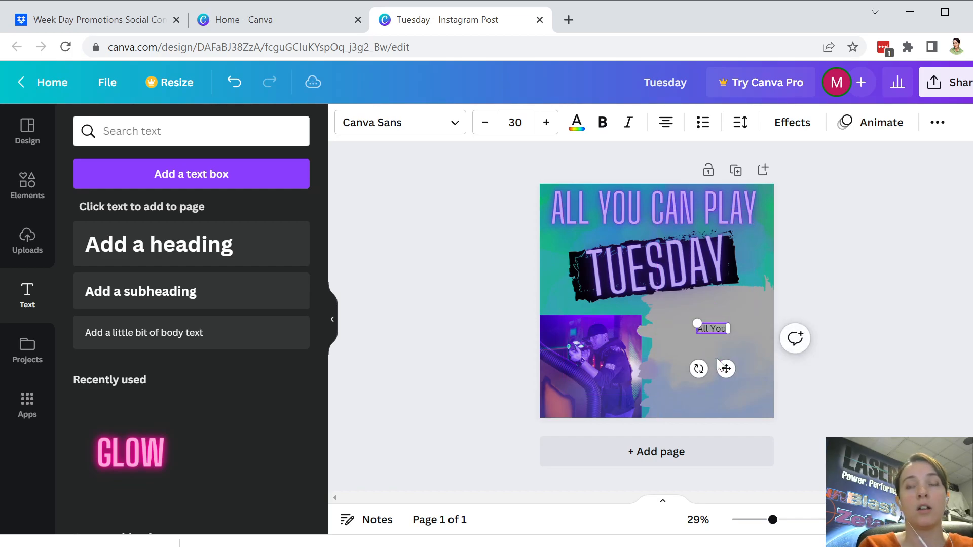
text( Can Play U)
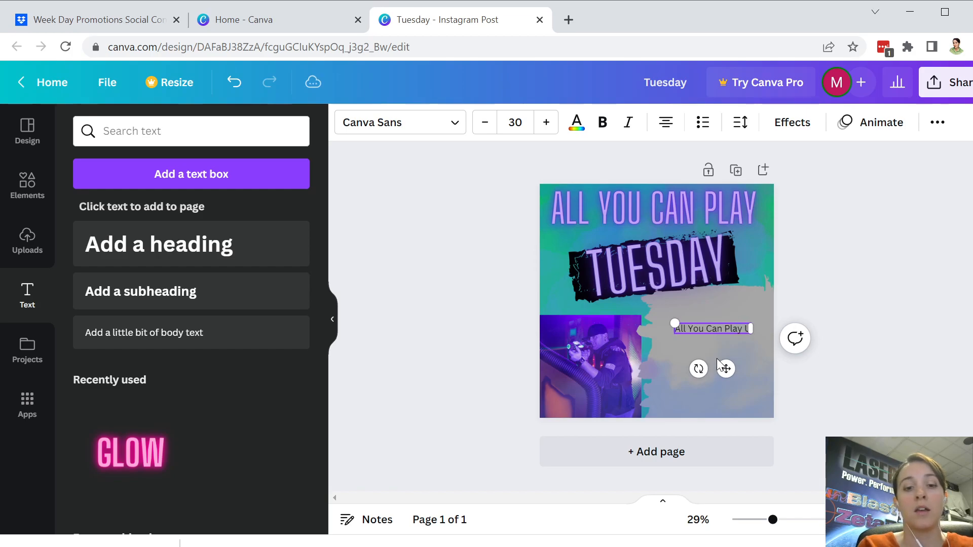
text(nlimited Laser Tag)
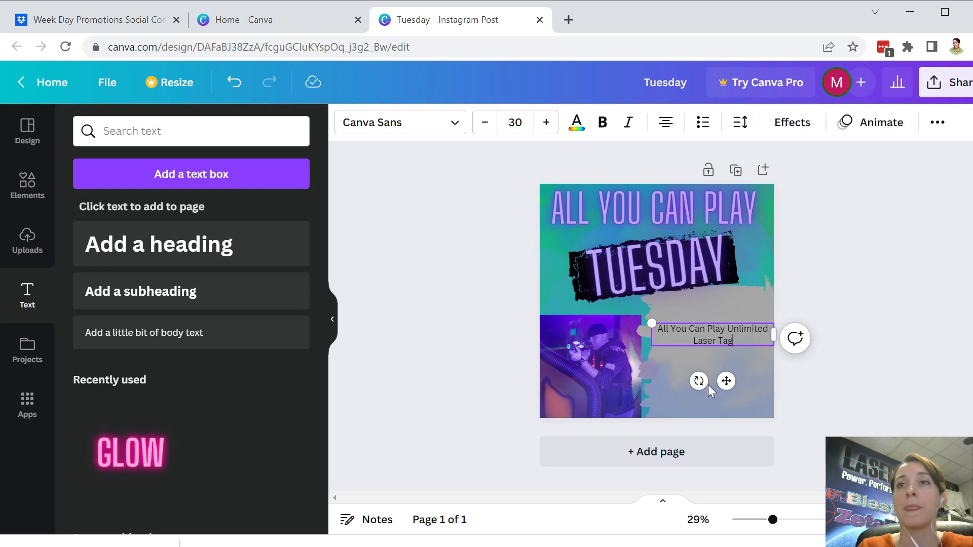
drag(729, 379, 731, 359)
click(728, 391)
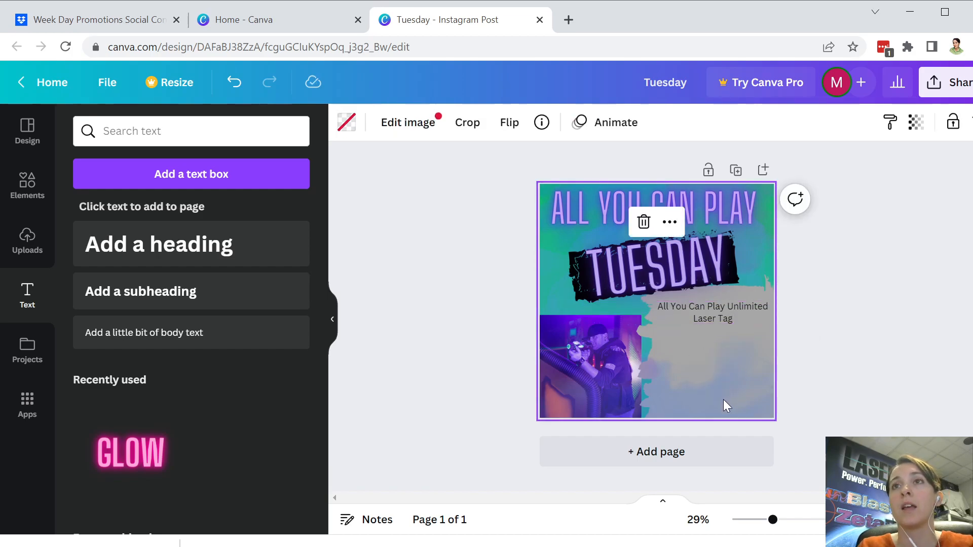
Step: Add a body text line 'Every Tuesday from 6pm - 9pm' below the Laser Tag line
click(144, 335)
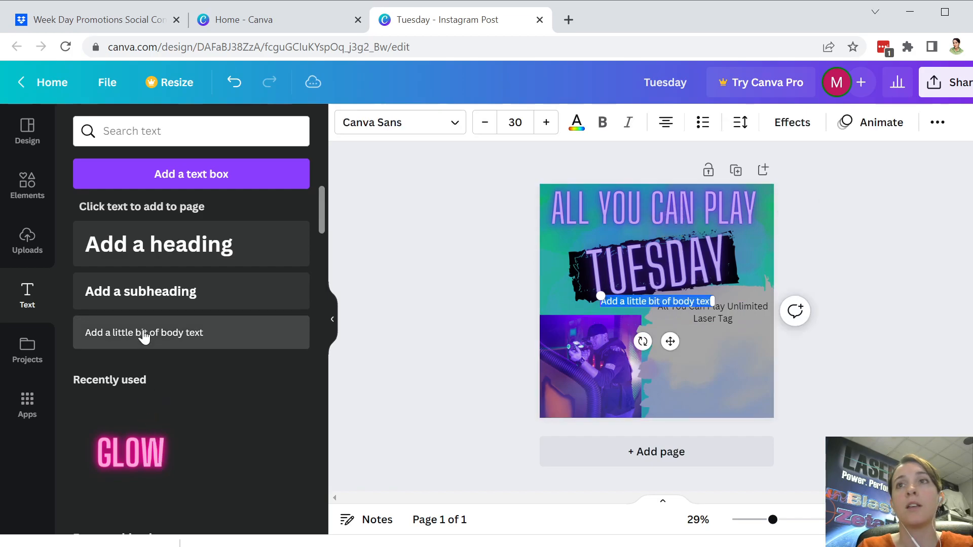
drag(670, 341, 722, 383)
text(Every)
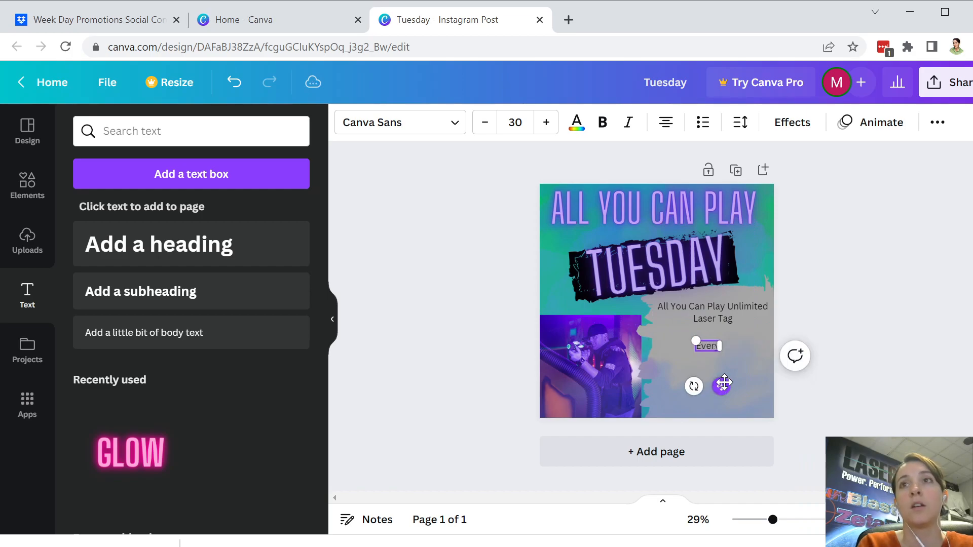
text( Tu)
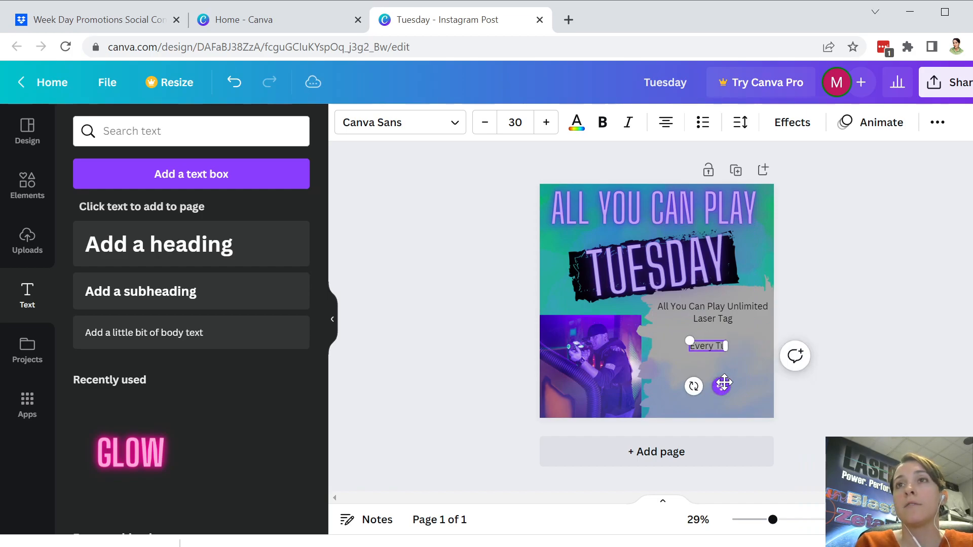
text(esday from 6pm - 9pm)
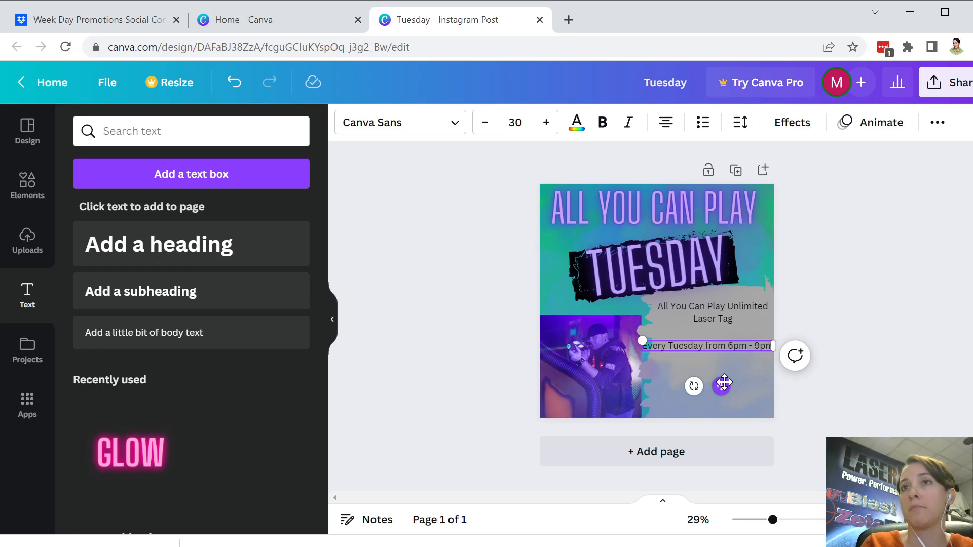
Step: Narrow the schedule box so it wraps onto two lines, centred under the line above
click(728, 379)
click(704, 345)
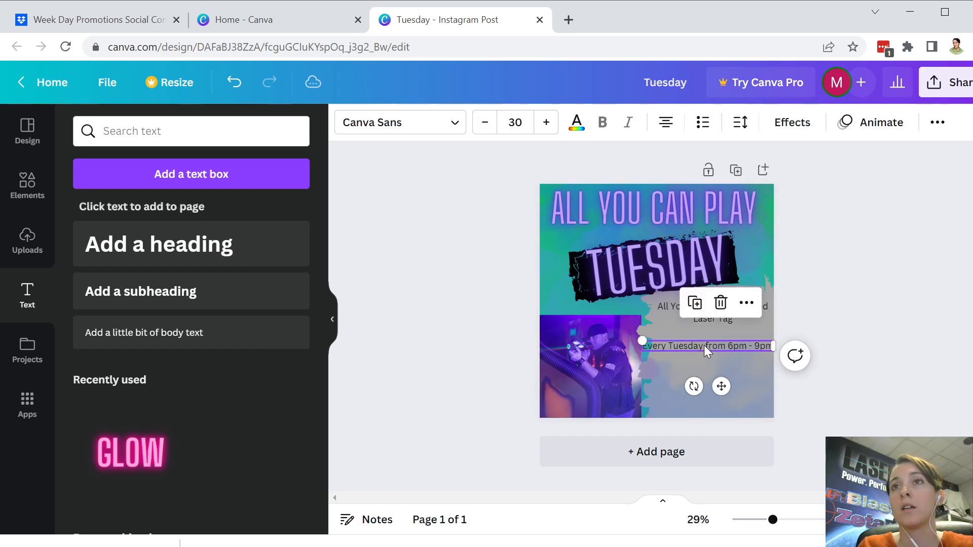
mouse_move(719, 384)
mouse_down()
mouse_move(704, 389)
mouse_move(722, 383)
mouse_up()
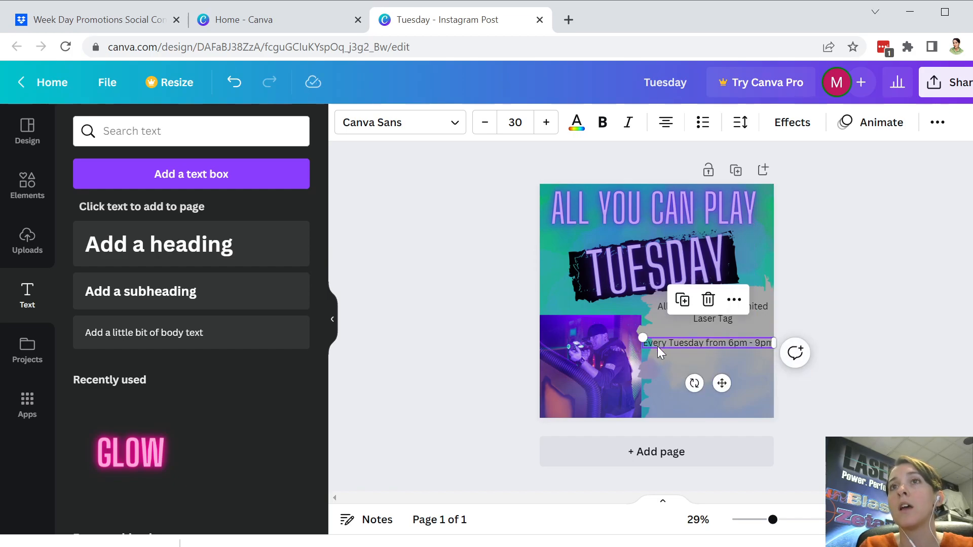
click(658, 347)
drag(644, 343, 751, 348)
drag(710, 396, 725, 394)
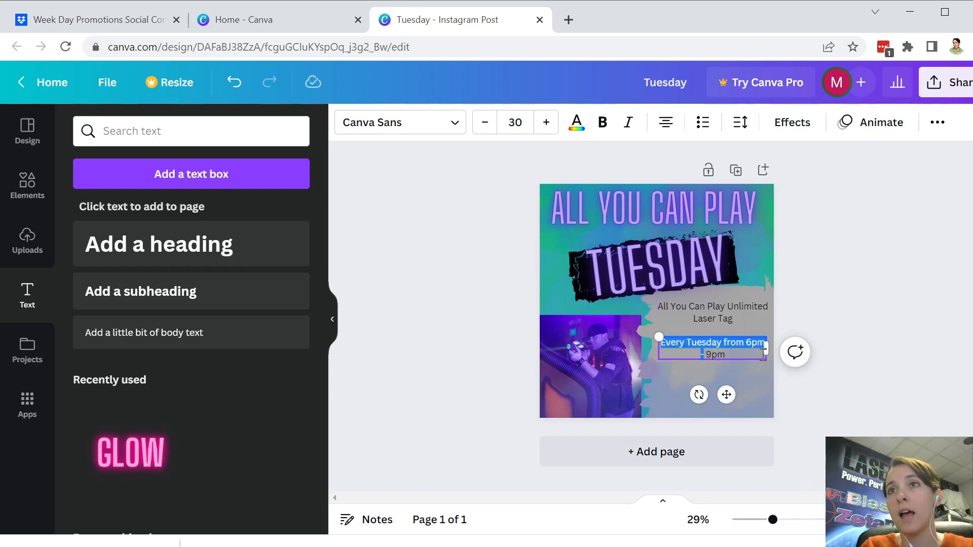
drag(766, 349, 757, 349)
click(743, 378)
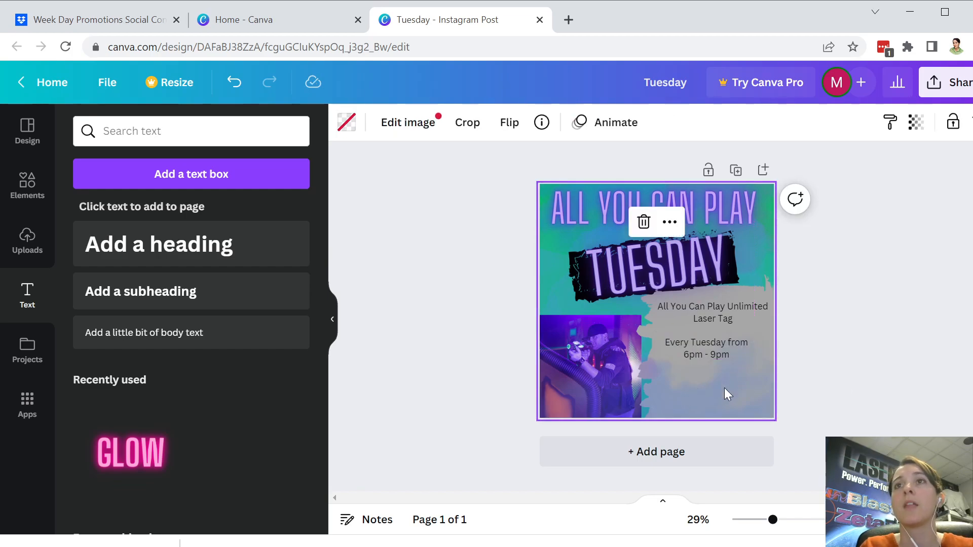
click(717, 353)
drag(720, 398, 732, 398)
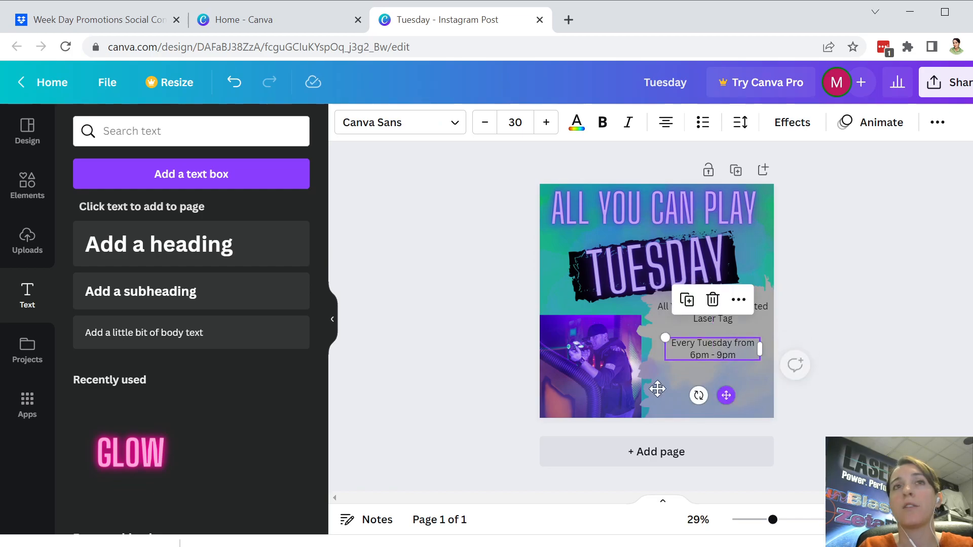
Step: Add a 'Call us at' line with the venue's phone number beneath the schedule text
click(224, 348)
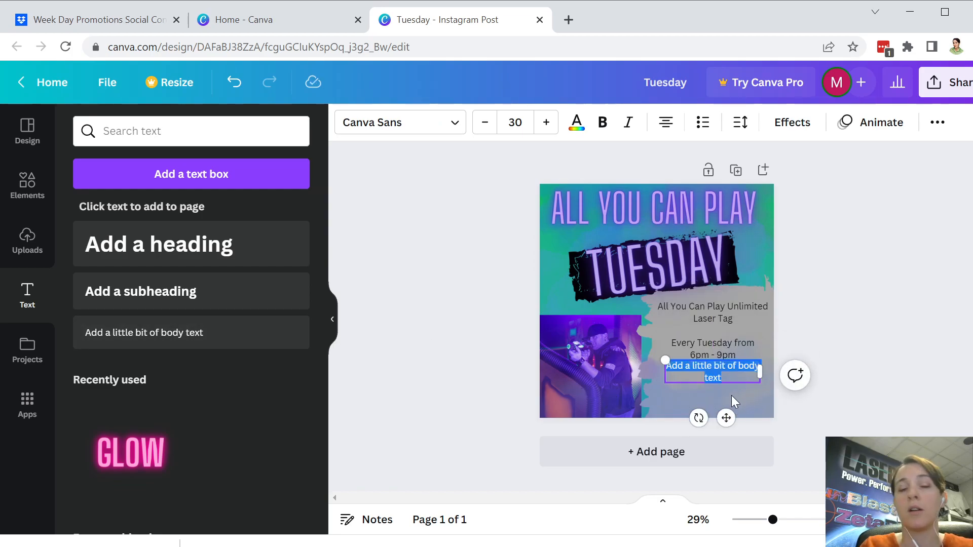
text(Call us at )
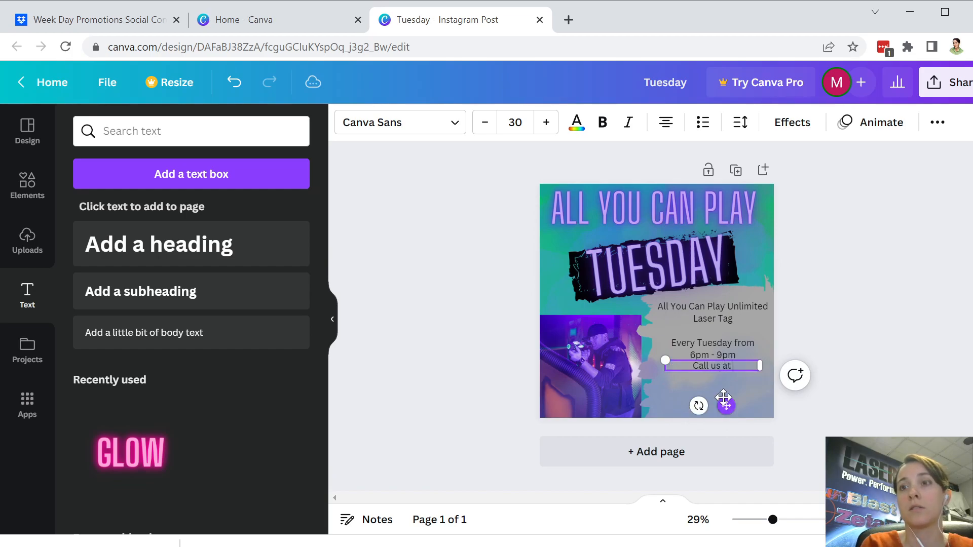
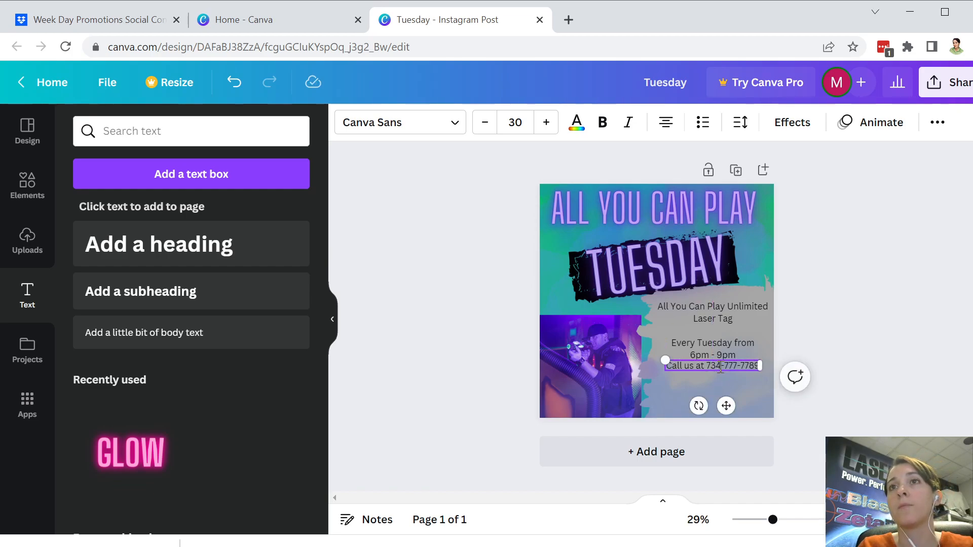
drag(729, 404, 727, 411)
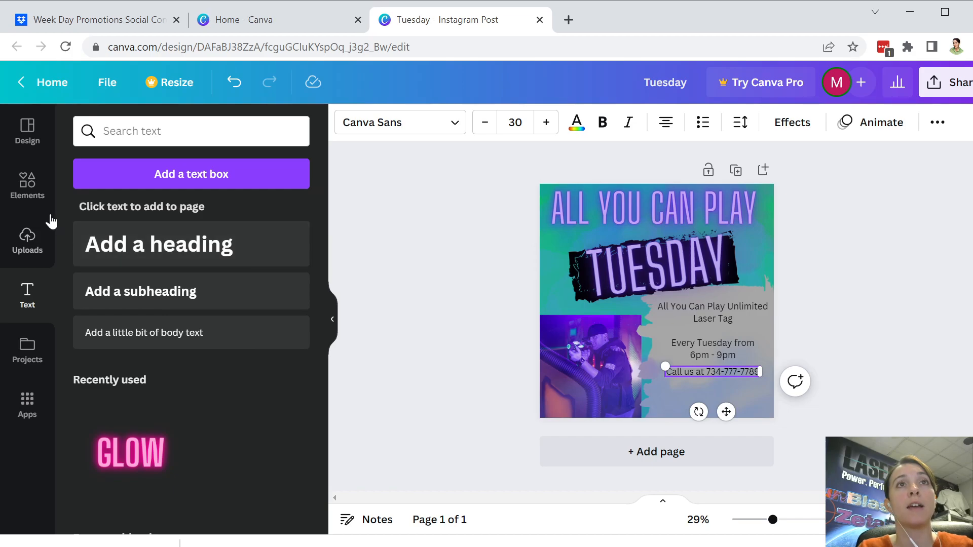
Step: Upload the LASERBLAST logo file and add it to the design
click(27, 239)
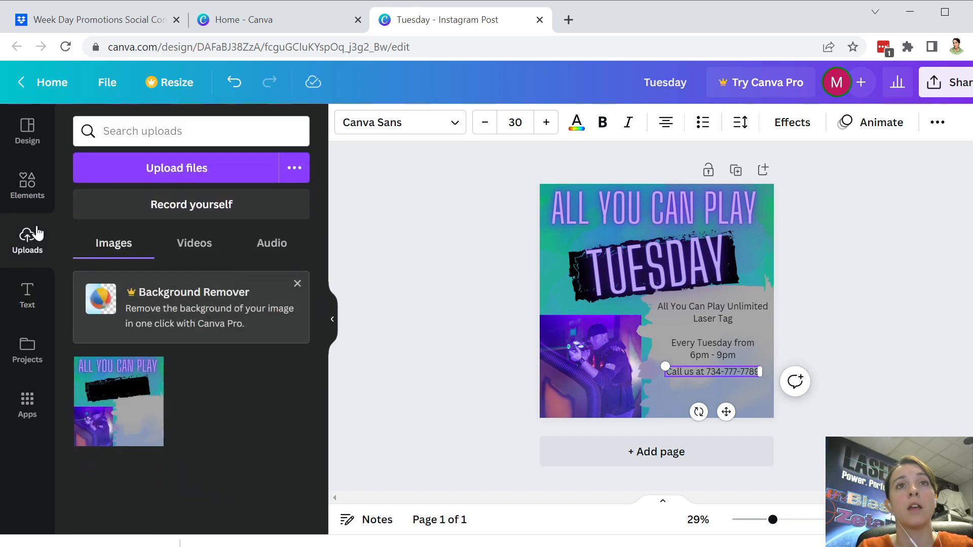
click(211, 168)
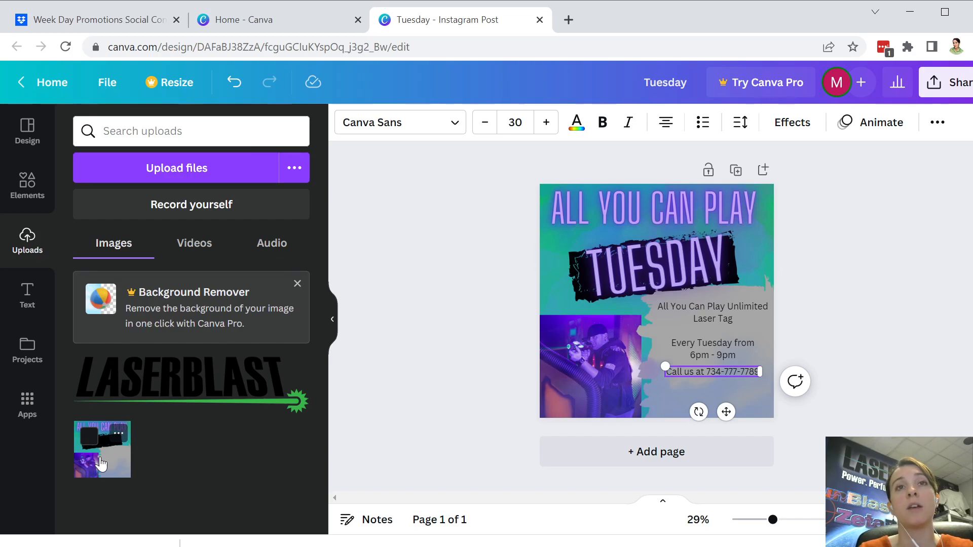
click(197, 374)
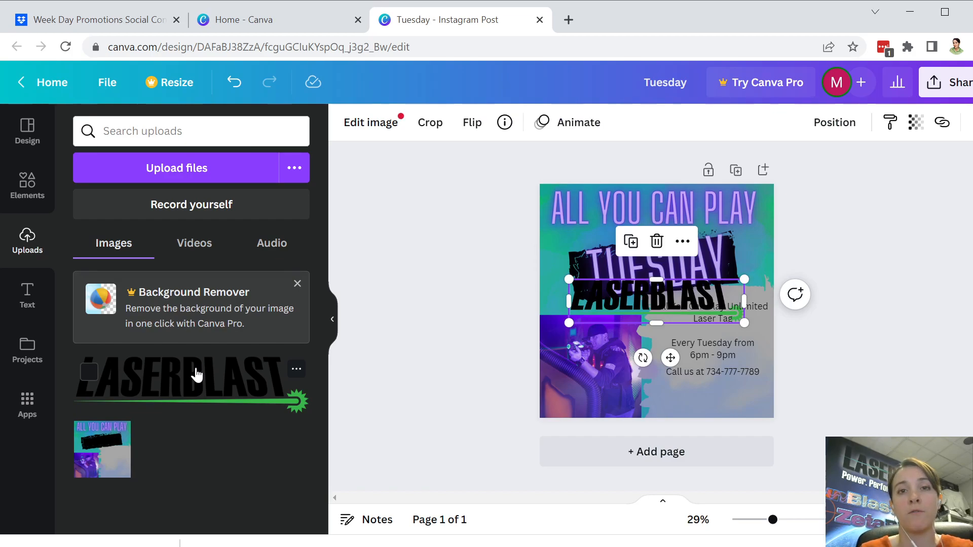
Step: Shrink the LASERBLAST logo and place it bottom right, just under the phone line
drag(670, 358, 694, 454)
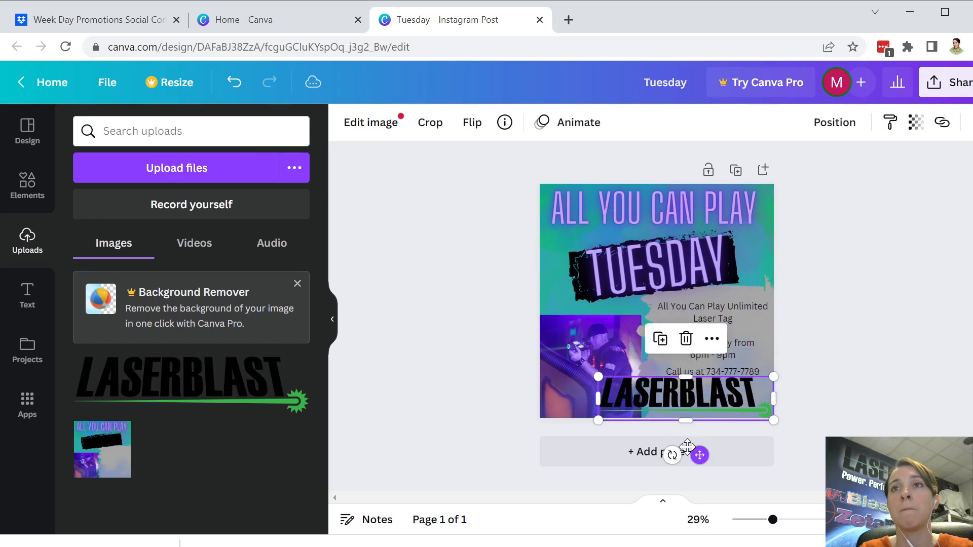
drag(598, 375, 665, 393)
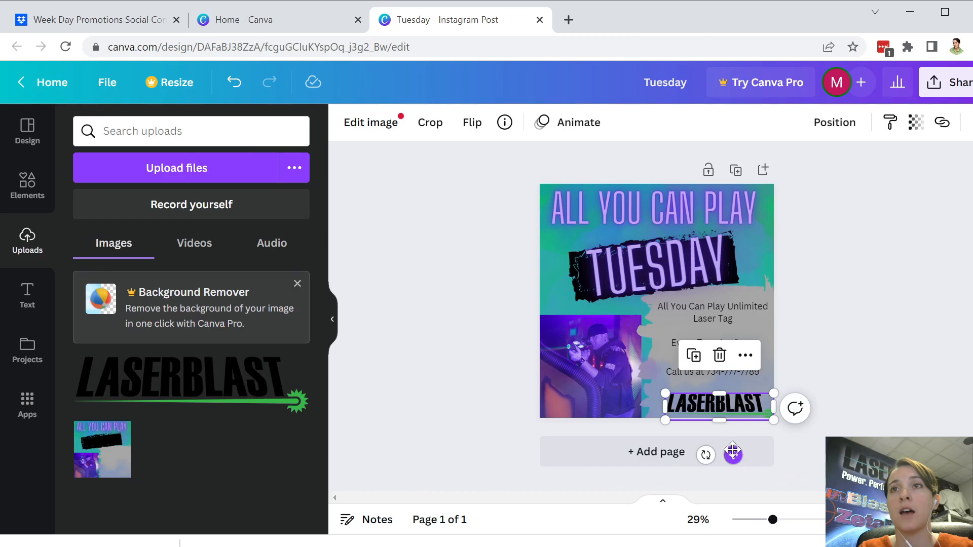
drag(733, 455, 723, 444)
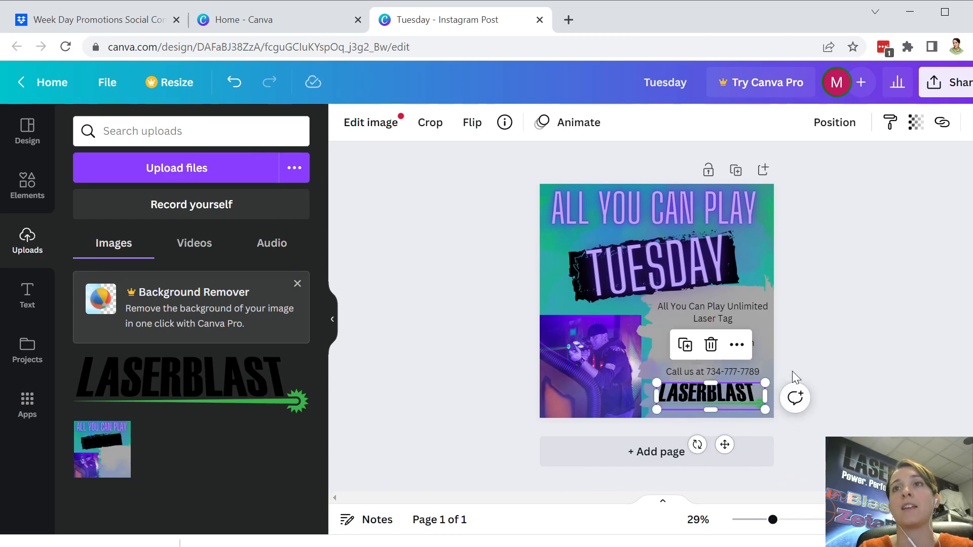
click(842, 342)
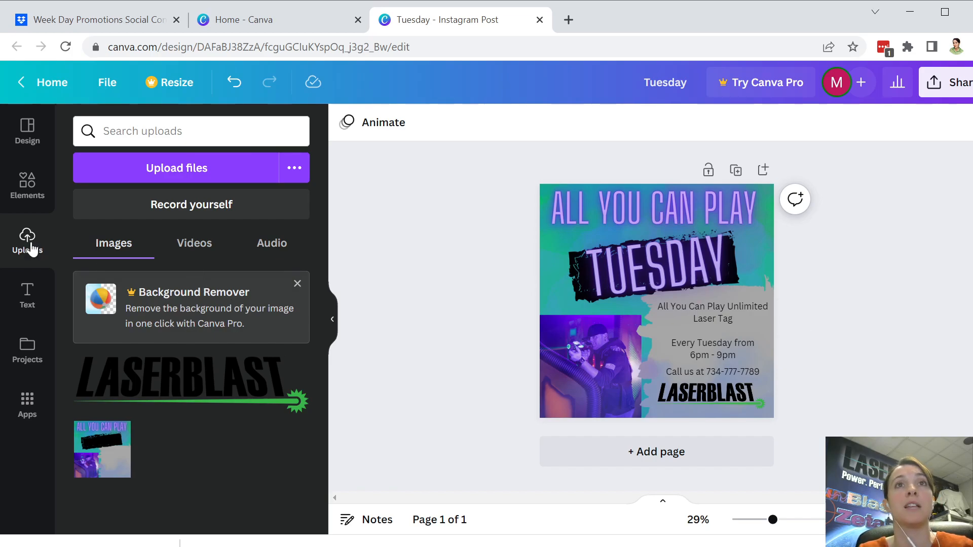
Step: Search the Elements library for 'ice cream' and show the Graphics results
click(17, 203)
click(166, 132)
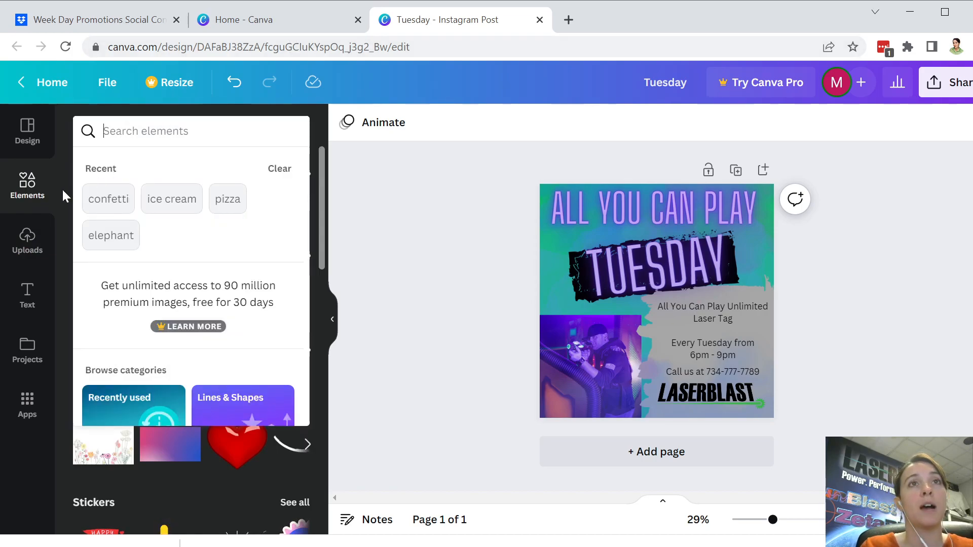
text(ice c)
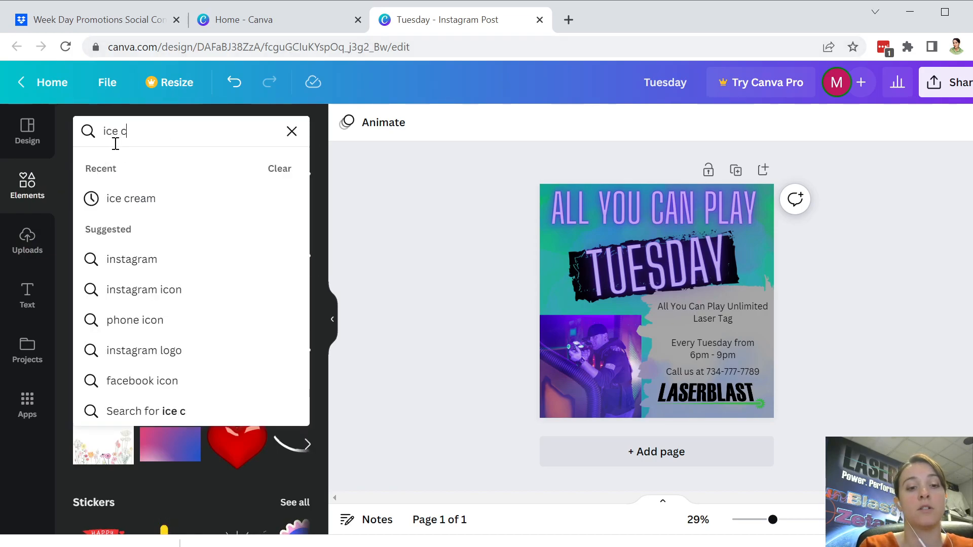
text(ream)
key(Return)
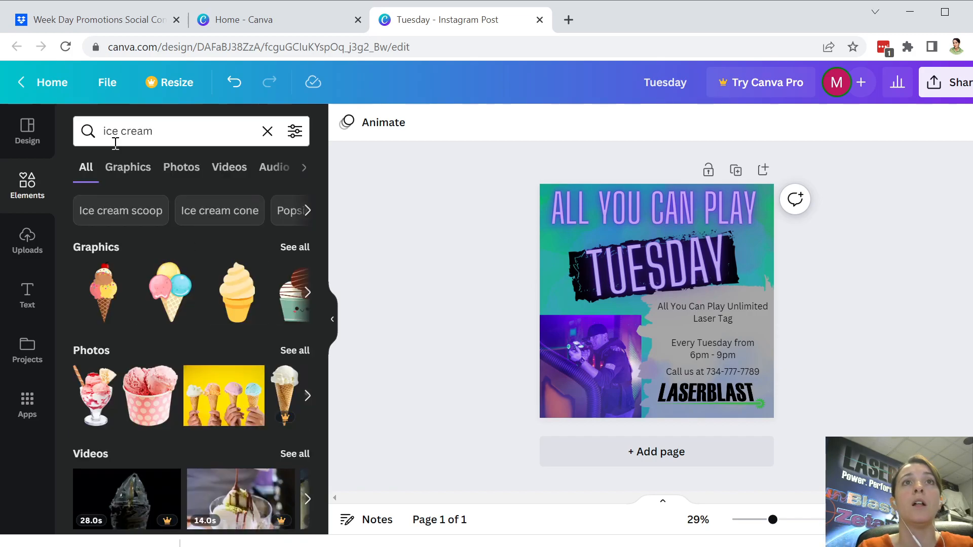
click(133, 179)
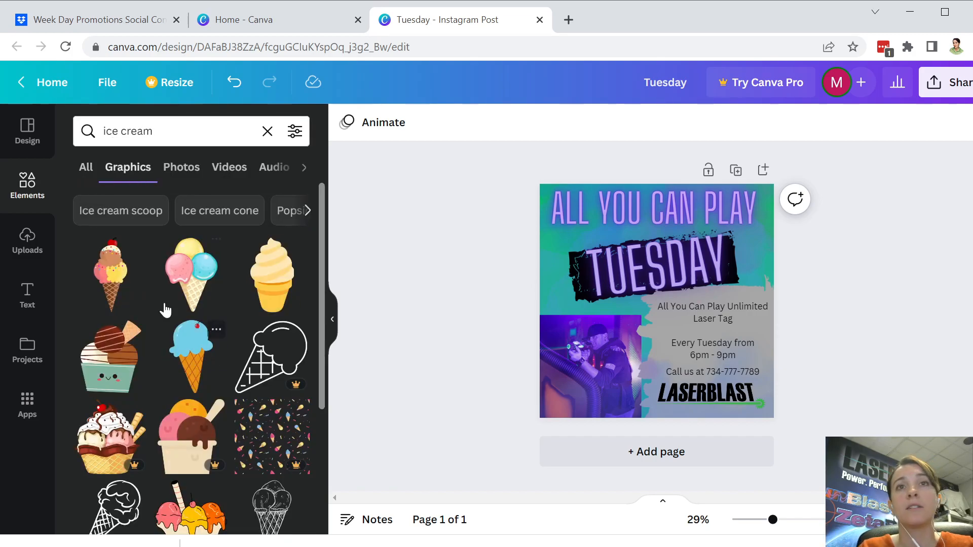
click(185, 172)
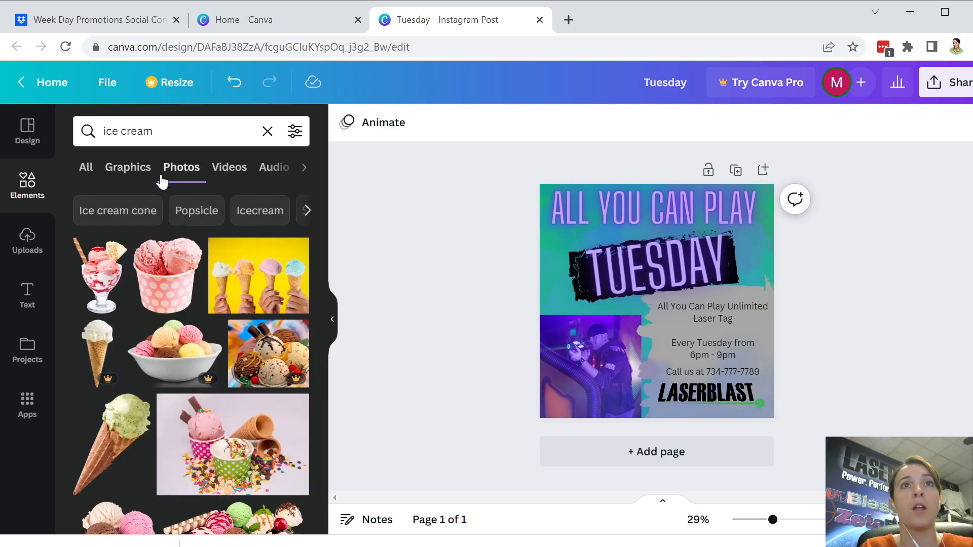
click(135, 177)
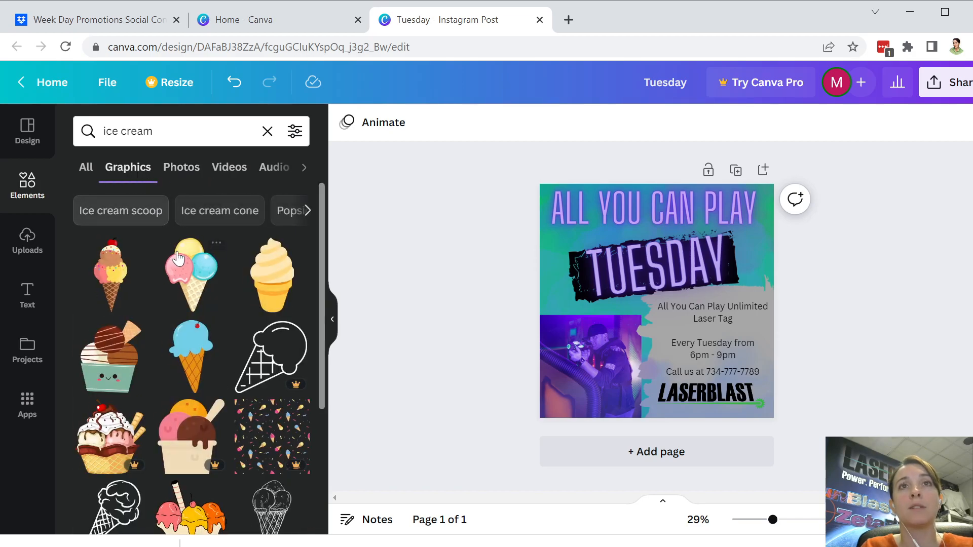
Step: Add the multicoloured scoop cone graphic and place it at the right end of the TUESDAY banner
click(194, 276)
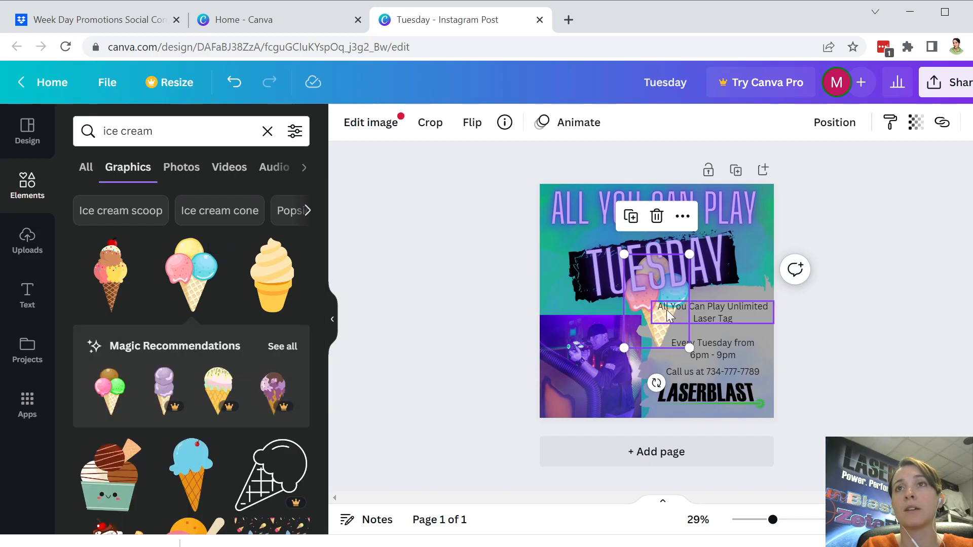
drag(650, 332, 759, 253)
click(830, 275)
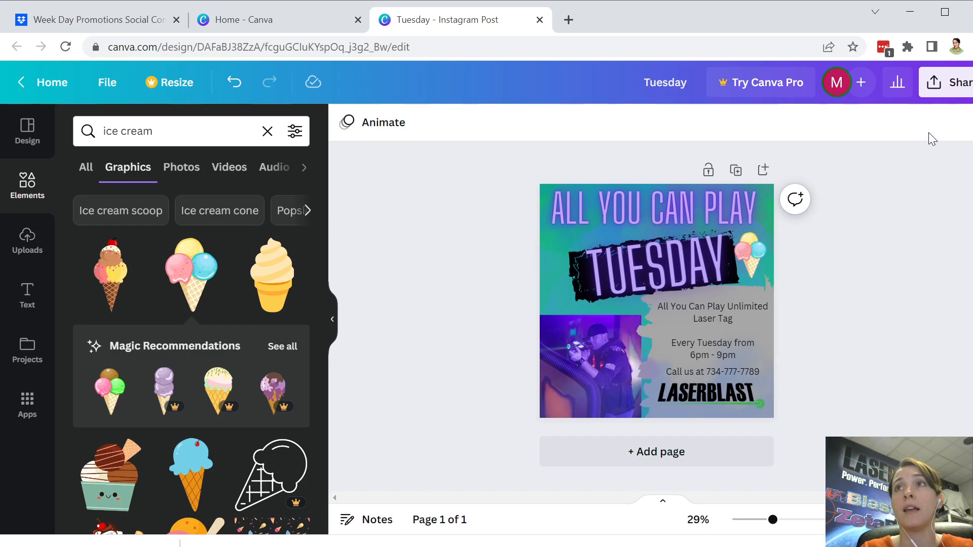
Step: Download the post as a JPG instead of PNG, at 1,080 × 1,080 px
click(960, 84)
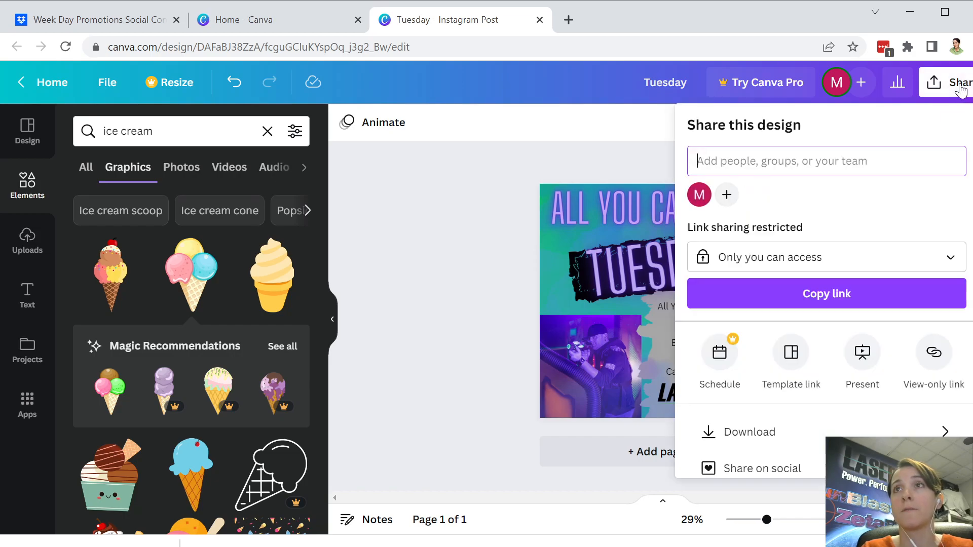
click(772, 446)
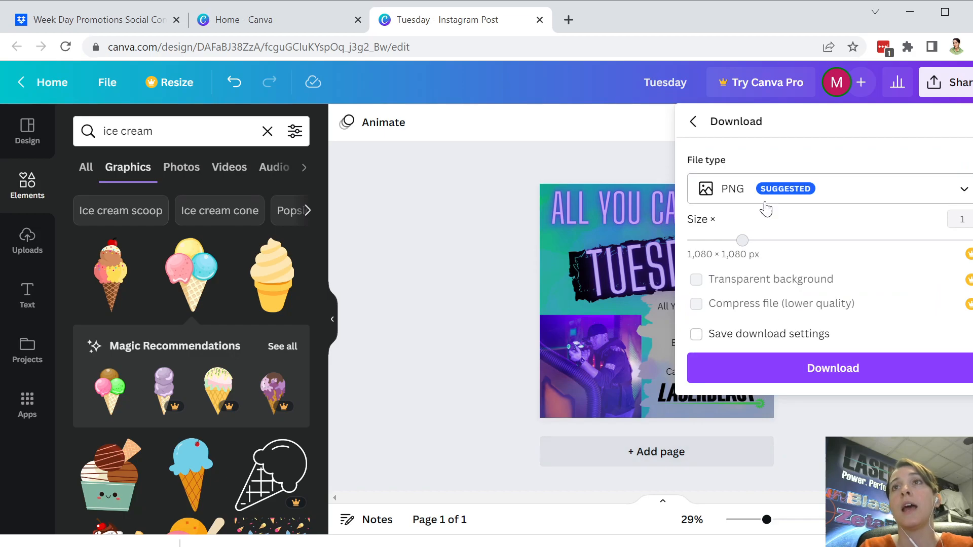
click(752, 186)
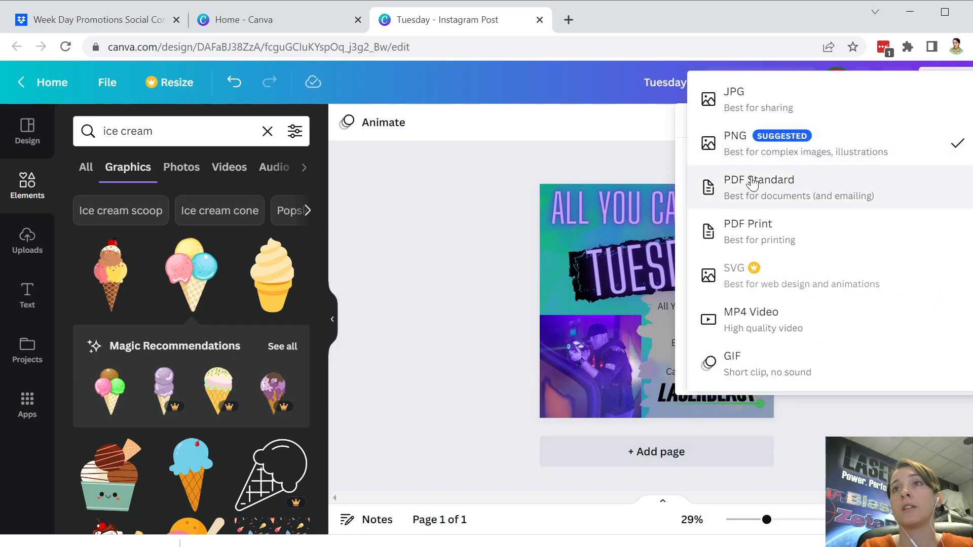
click(763, 115)
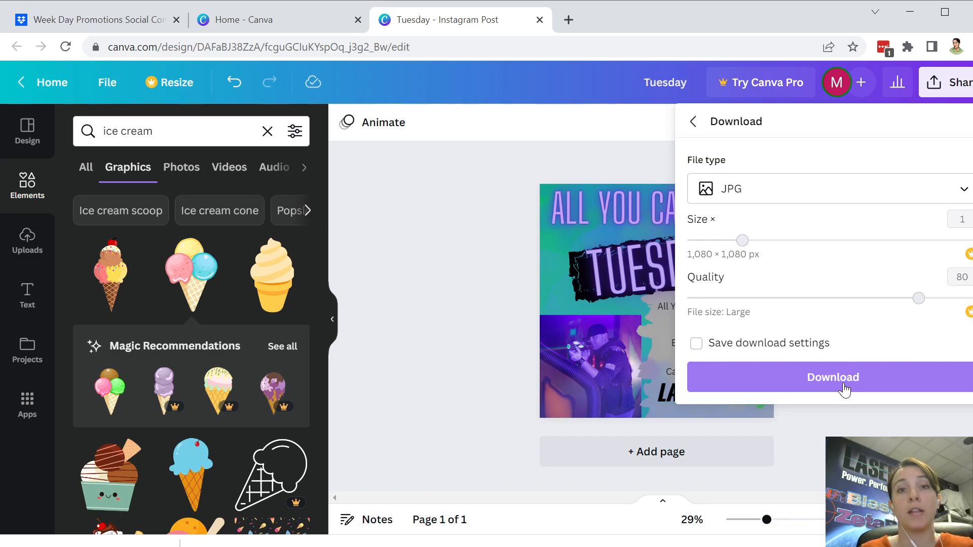
click(629, 177)
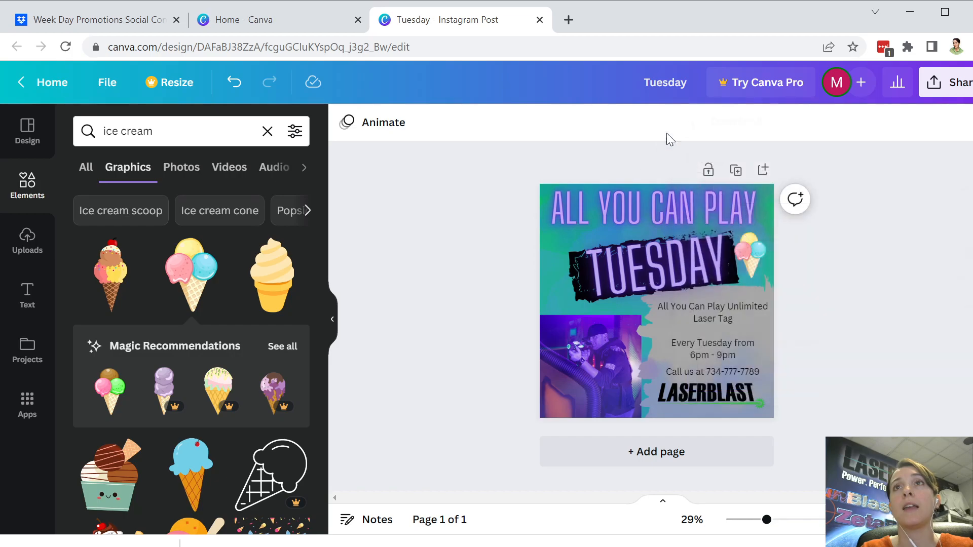
Step: Append 'All You Can Play' to the design title 'Tuesday'
click(694, 83)
text(All You Can Play)
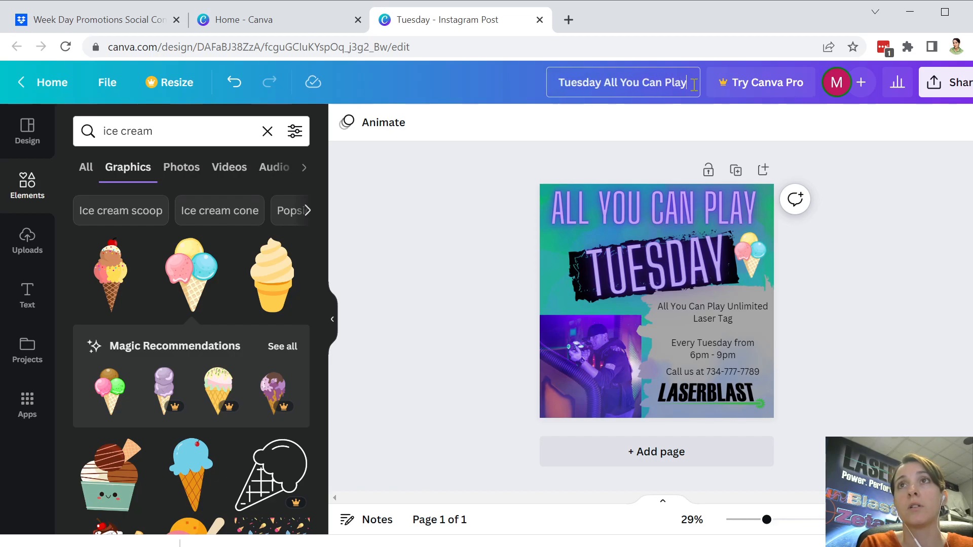